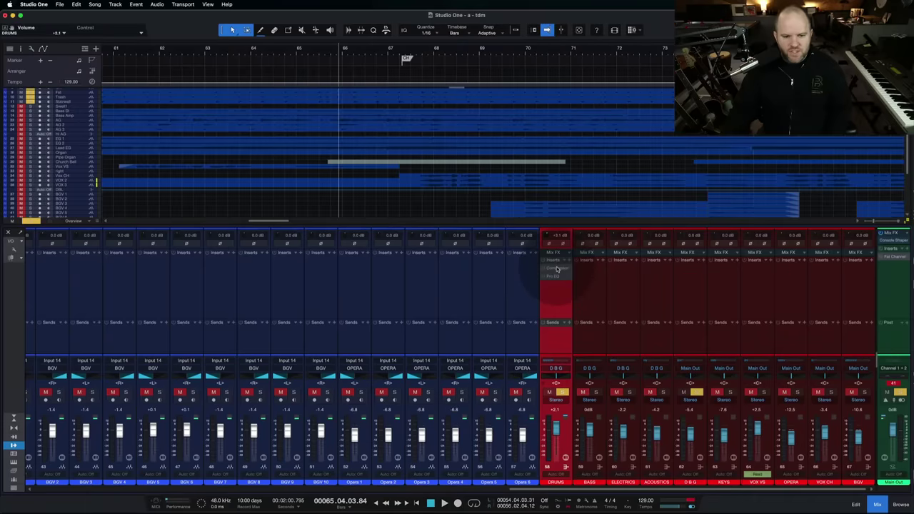
- Examine the Compressor and Pro EQ settings on the DRUMS bus during playback, close the effect window and stop playback
left_click(557, 268)
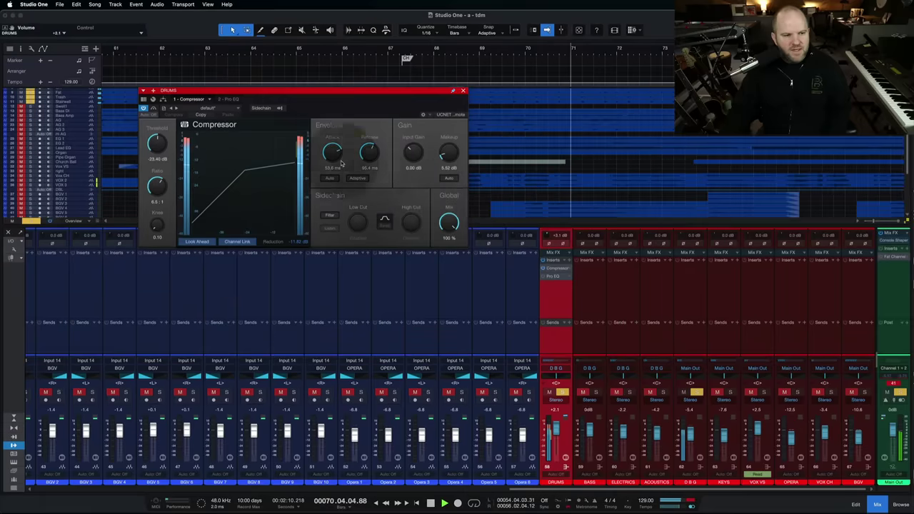
left_click(224, 98)
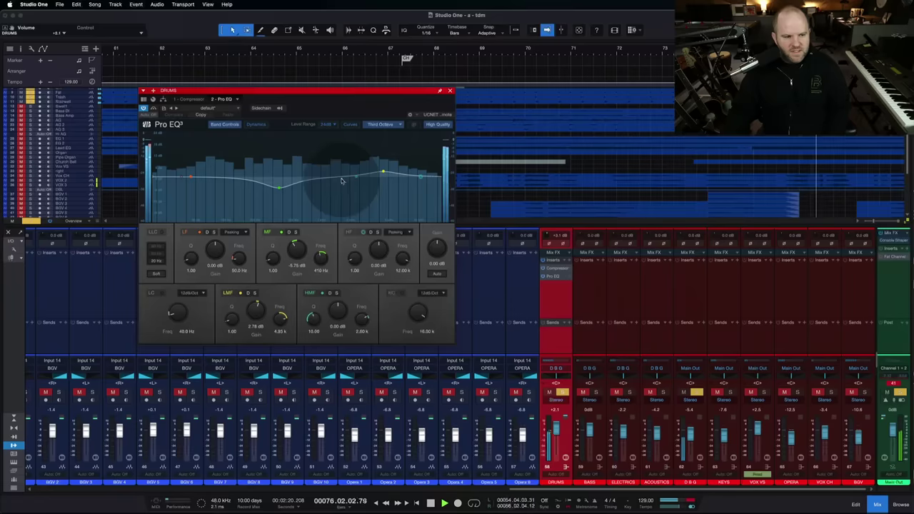
left_click(451, 91)
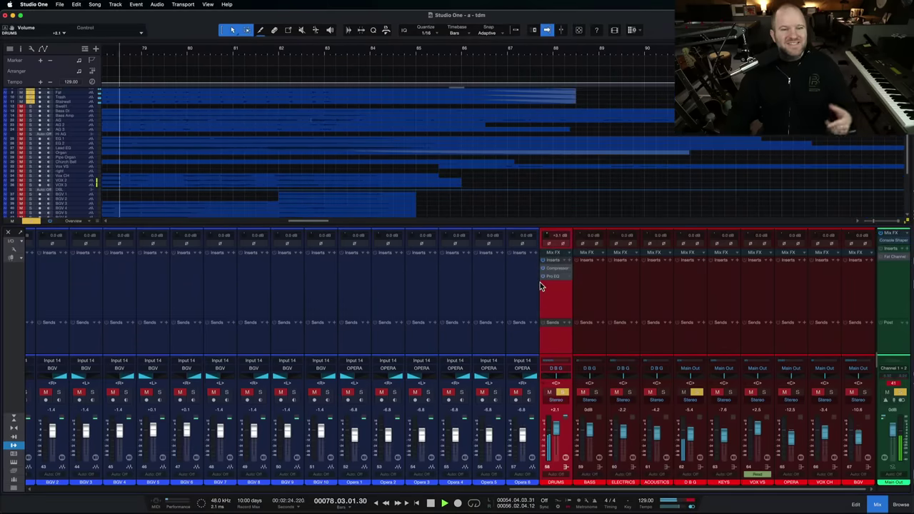
key("space")
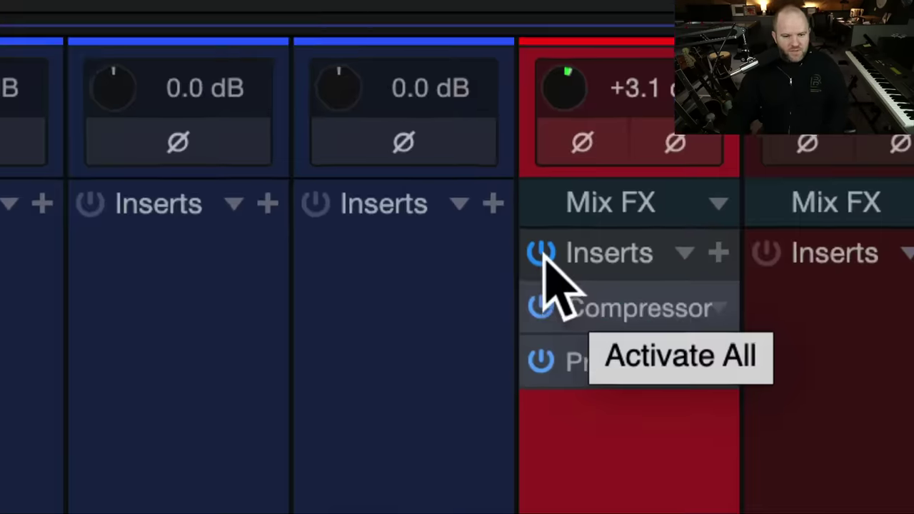
- Toggle all DRUMS bus inserts off and on repeatedly to compare the processed and unprocessed drums
left_click(544, 260)
left_click(544, 260)
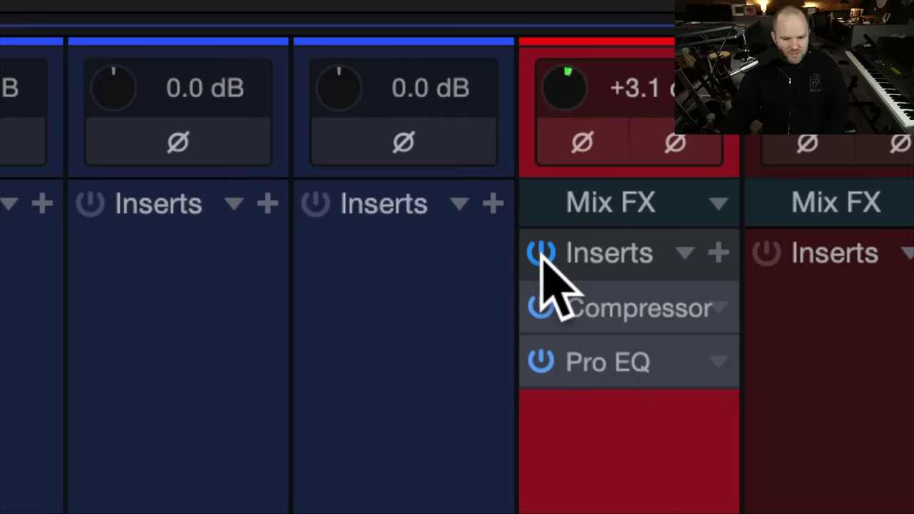
left_click(541, 254)
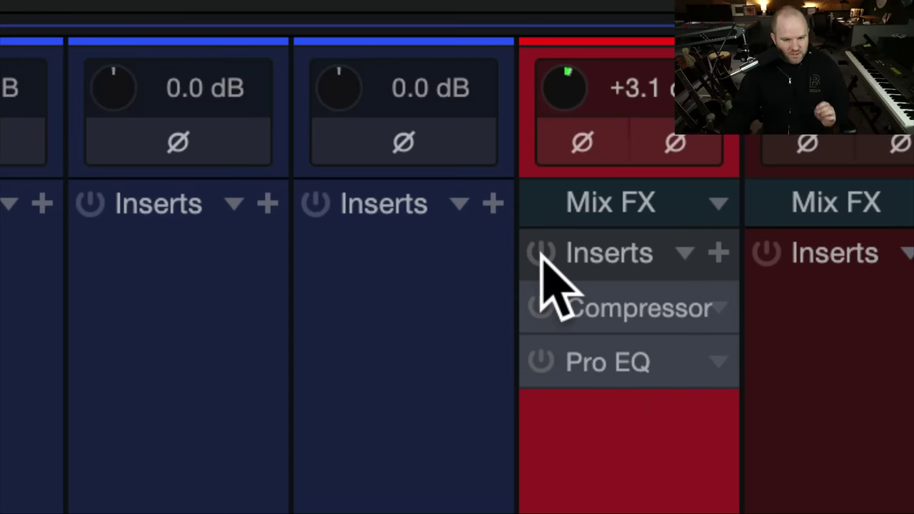
left_click(541, 253)
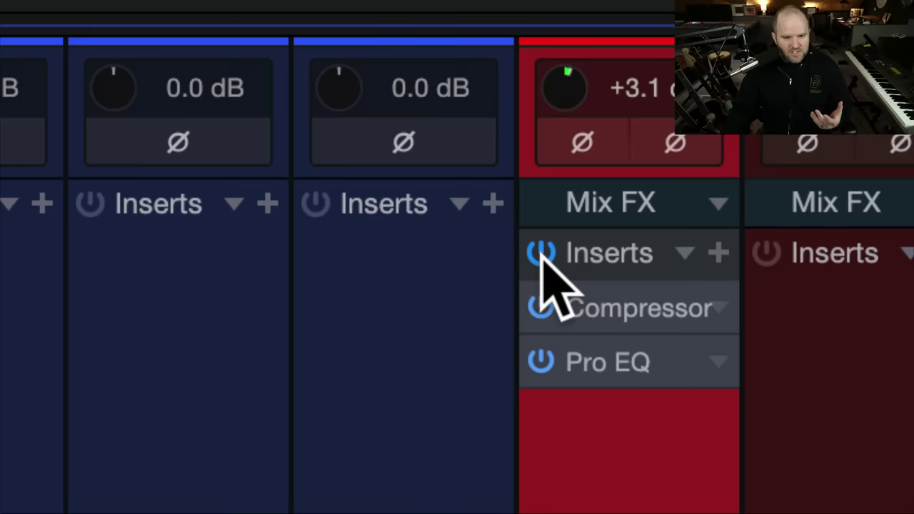
left_click(541, 254)
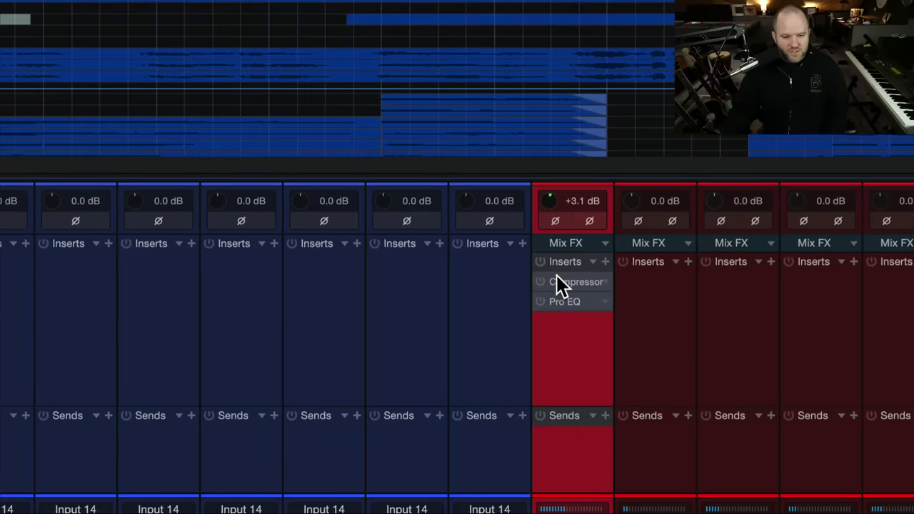
left_click(541, 261)
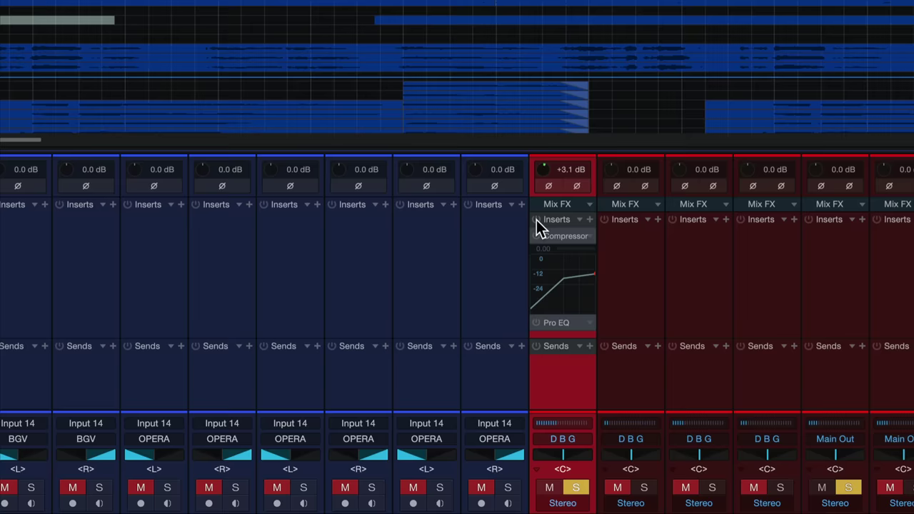
left_click(537, 220)
left_click(536, 221)
left_click(537, 220)
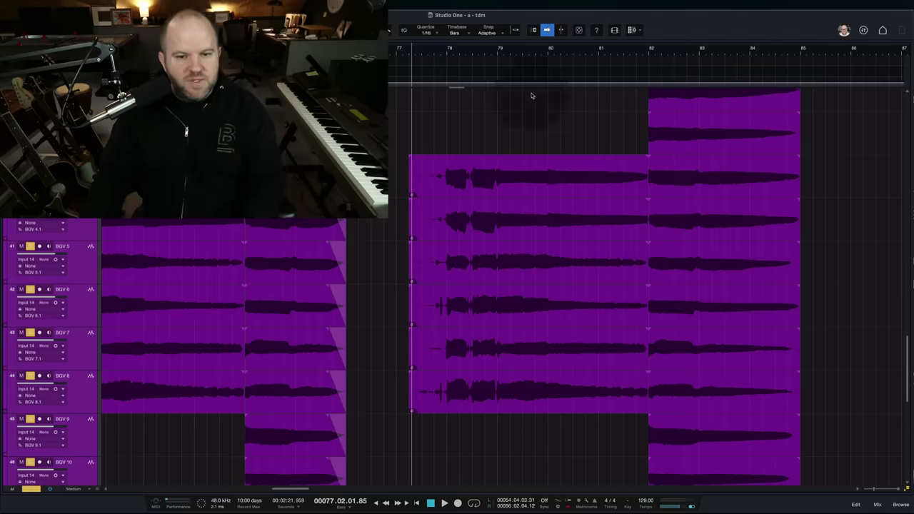
- Play the soloed BGV tracks from bar 77, show the mix console with the BGV bus, and stop playback
scroll(532, 148, "up", 1)
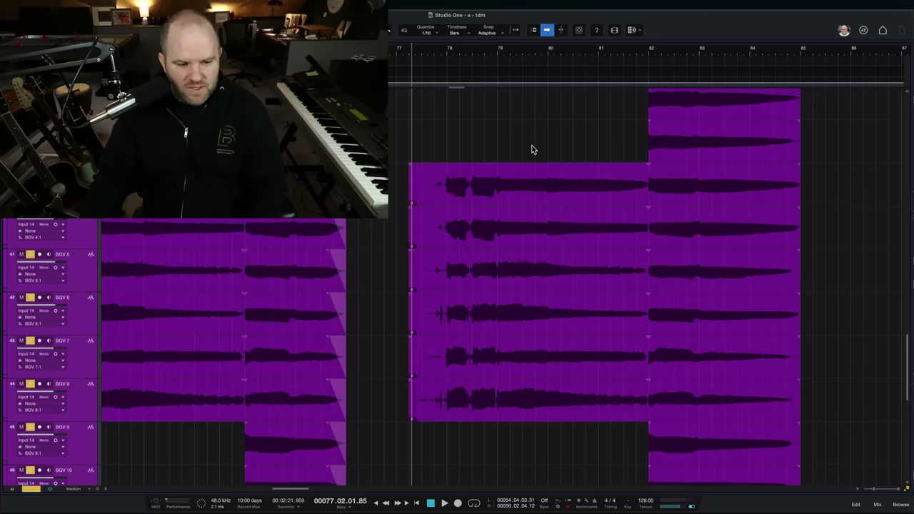
scroll(531, 149, "down", 5)
scroll(532, 149, "up", 3)
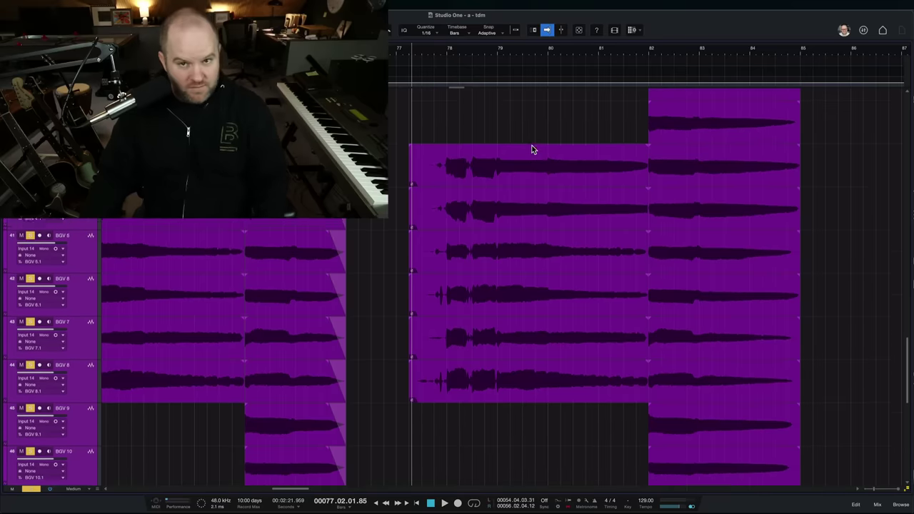
scroll(532, 149, "up", 2)
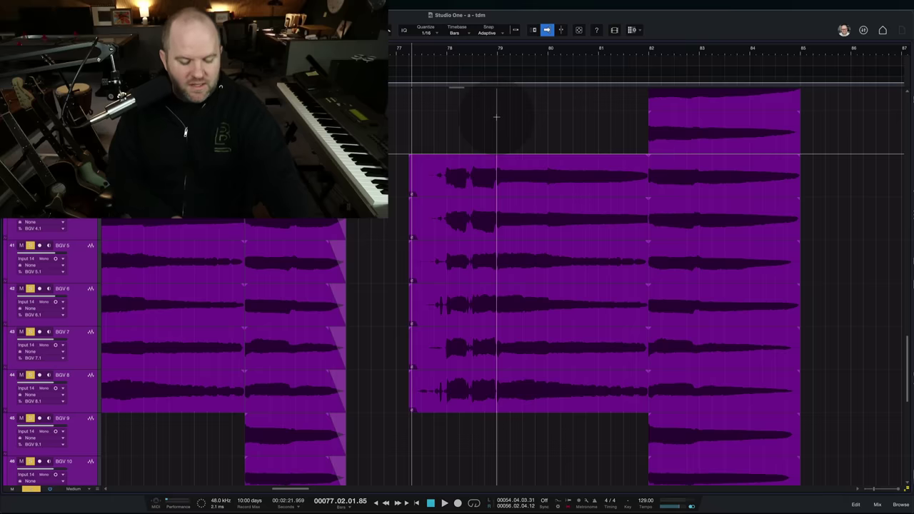
key("space")
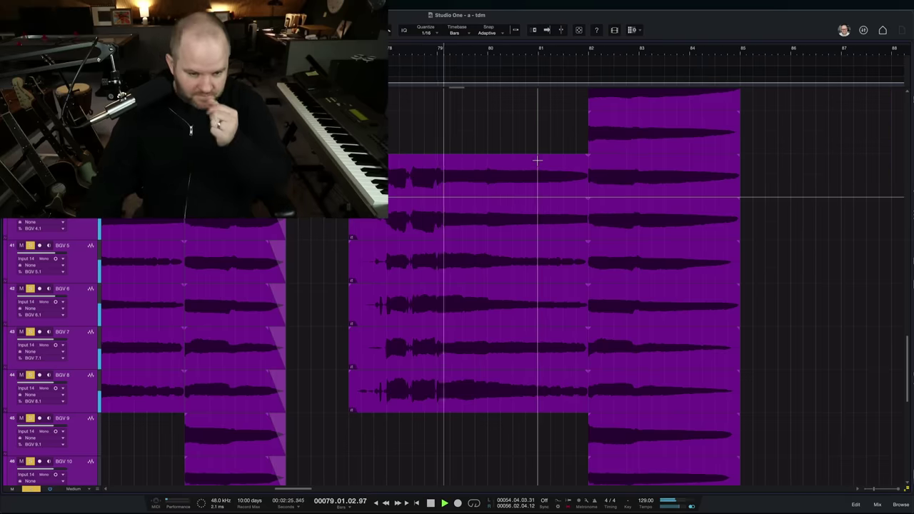
key("F3")
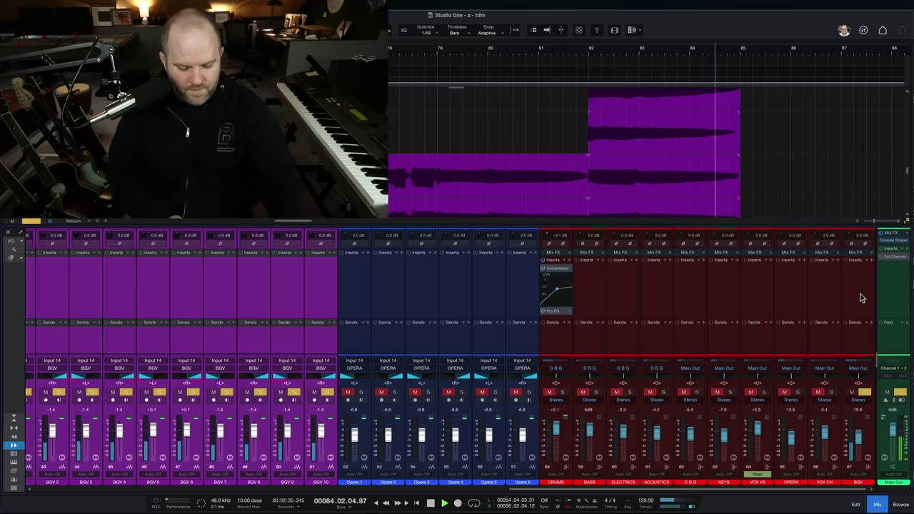
key("f")
key("space")
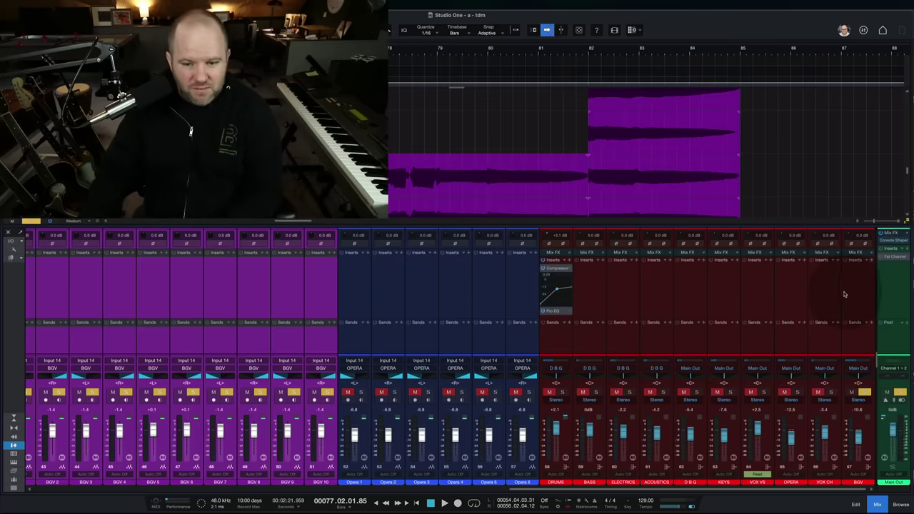
- Insert a Pro EQ from the effects browser on the BGV bus
key("F5")
left_click(834, 349)
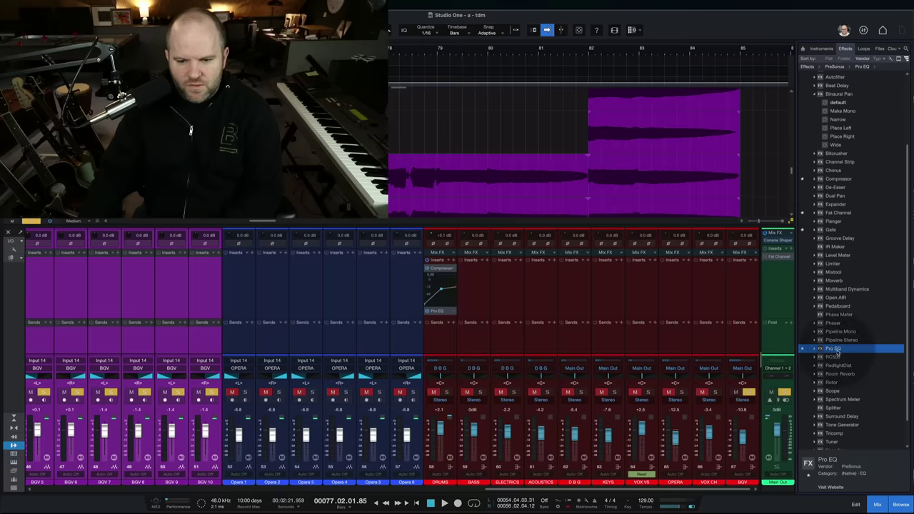
left_click_drag(837, 352, 736, 268)
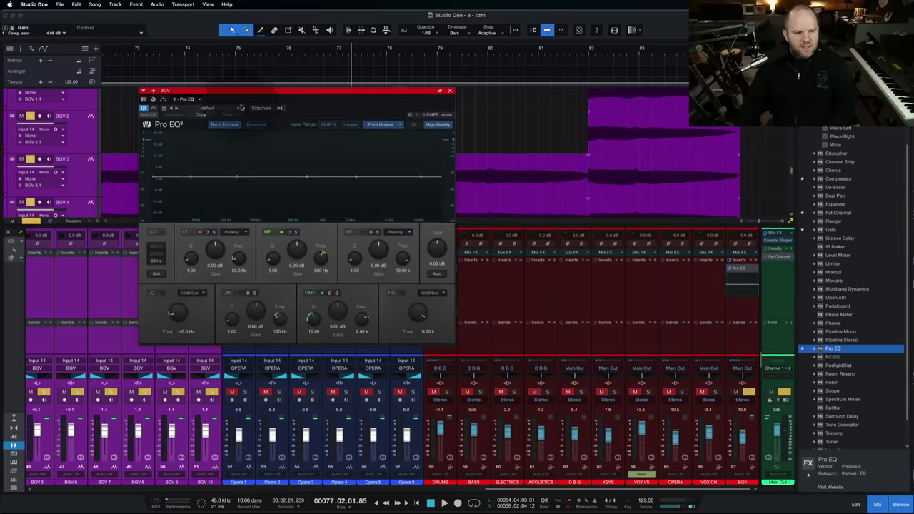
- Enable the BGV EQ's low cut at about 267 Hz and set the MF band to about -6.15 dB near 682 Hz
left_click_drag(176, 312, 174, 293)
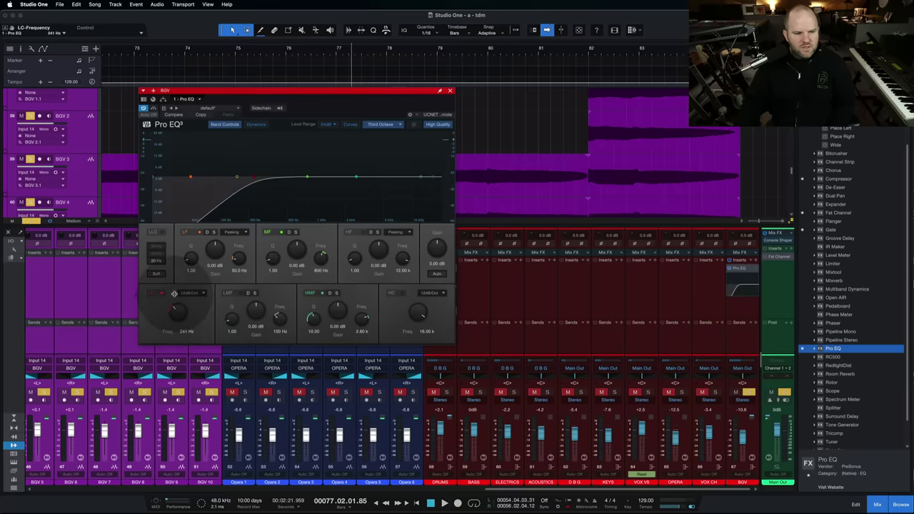
mouse_move(308, 181)
left_mouse_down()
mouse_move(306, 160)
mouse_move(298, 182)
left_mouse_up()
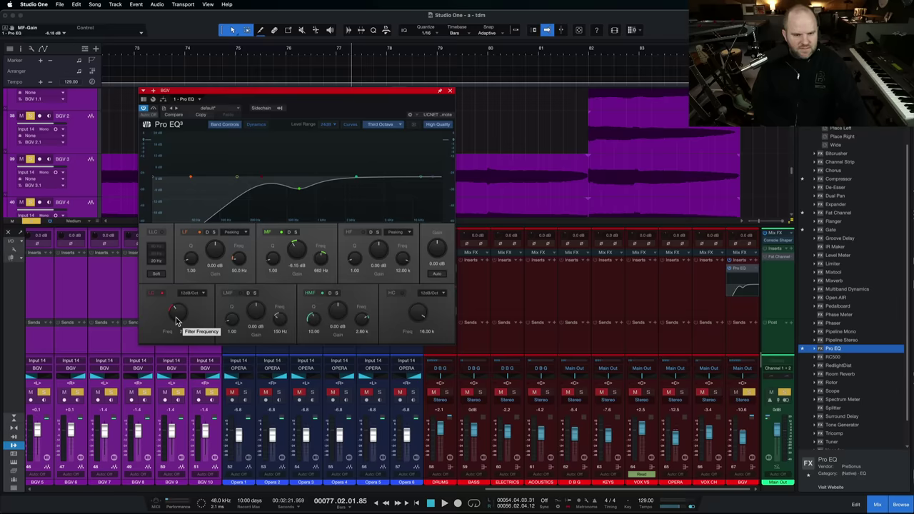
- During playback, set MF to about -6.94 dB at 521 Hz, HF to about 5.18 dB at 10.02 kHz, and global gain to about 1.98 dB
key("space")
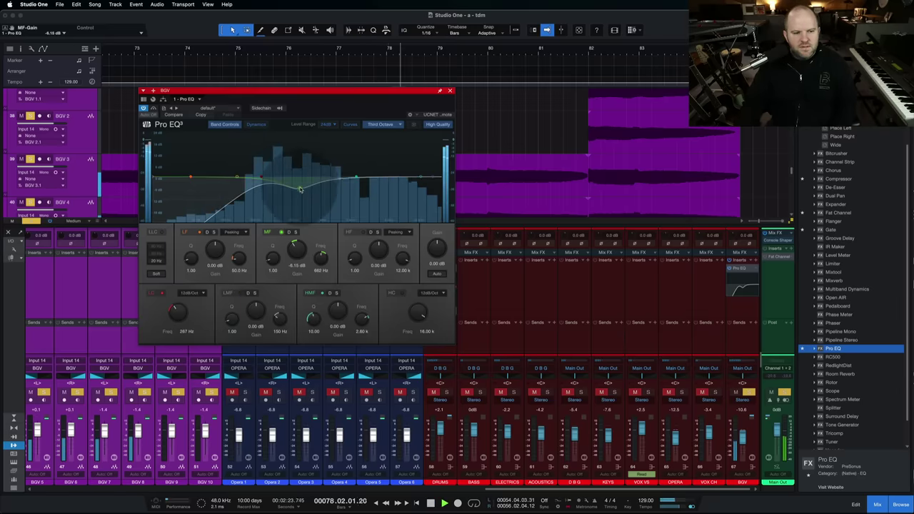
left_click_drag(301, 189, 290, 193)
left_click_drag(421, 177, 413, 167)
left_click_drag(435, 247, 435, 242)
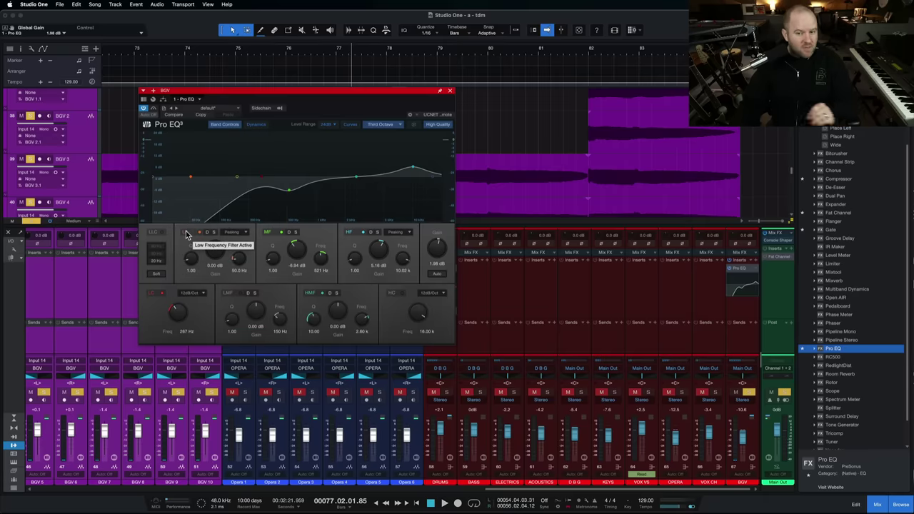
- Play the BGV section from just before bar 82 with the Pro EQ bypassed and re-enabled to compare the sound
left_click(585, 53)
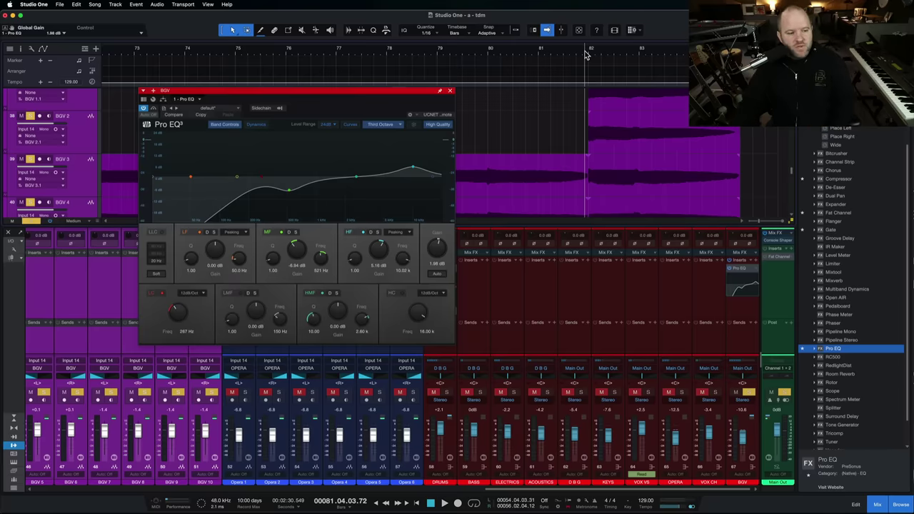
left_click(144, 109)
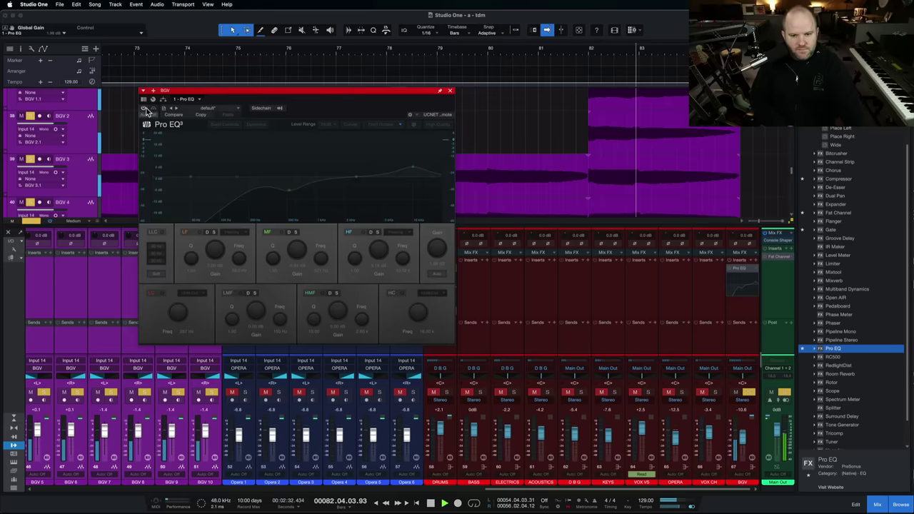
left_click(144, 108)
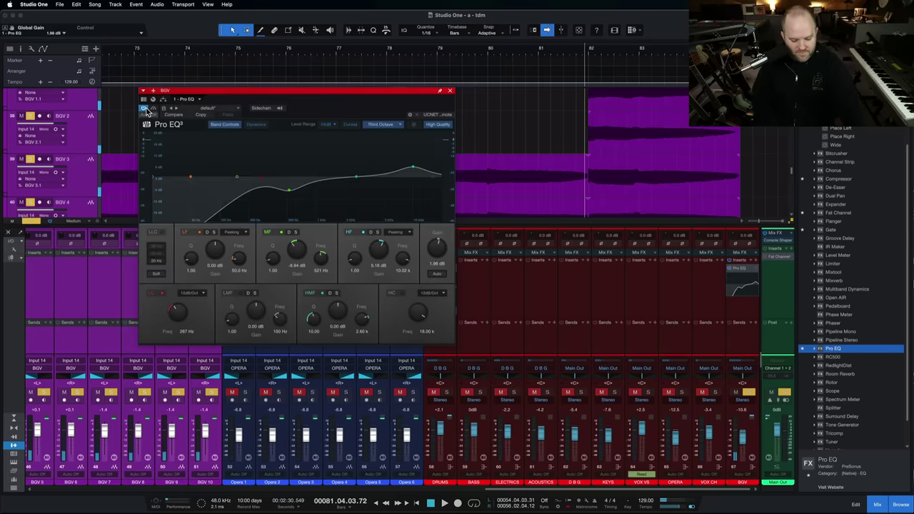
key("space")
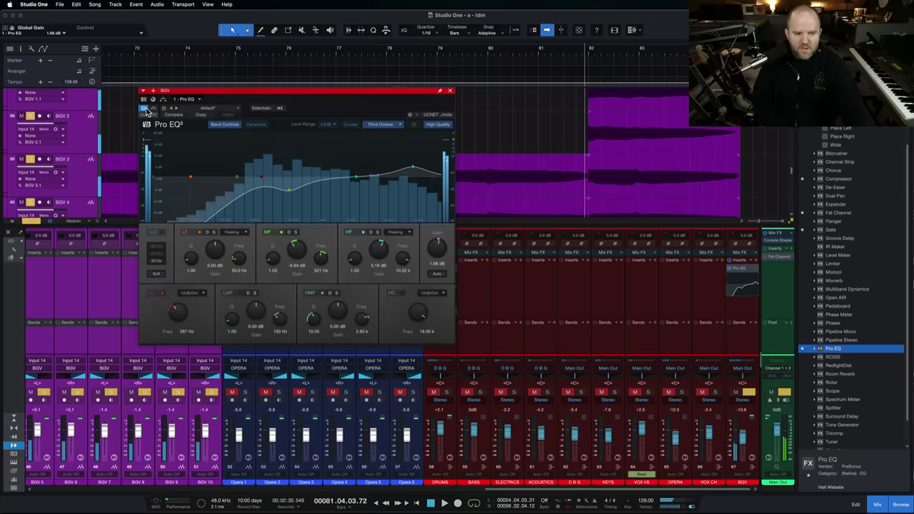
- Add a Plate Reverb send to the BGV bus and play back the vocals with the reverb channel shown
left_click(756, 323)
left_click(775, 331)
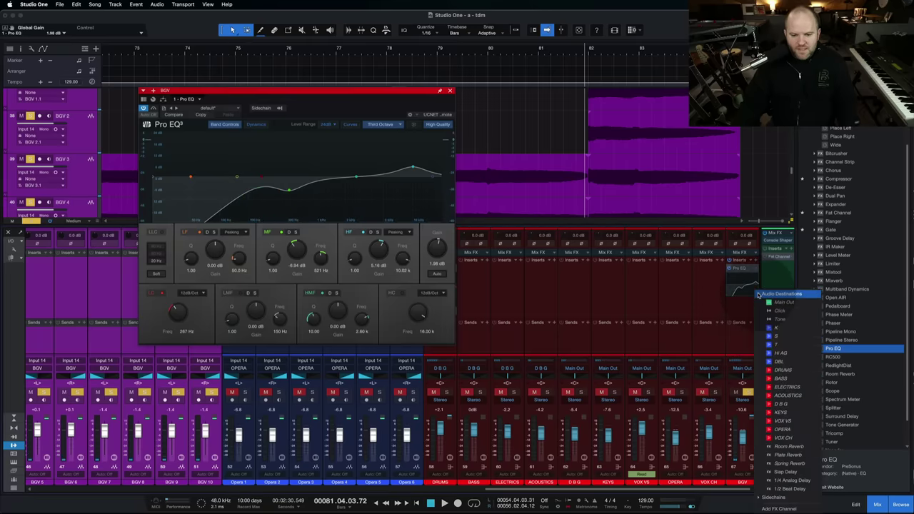
left_click(797, 454)
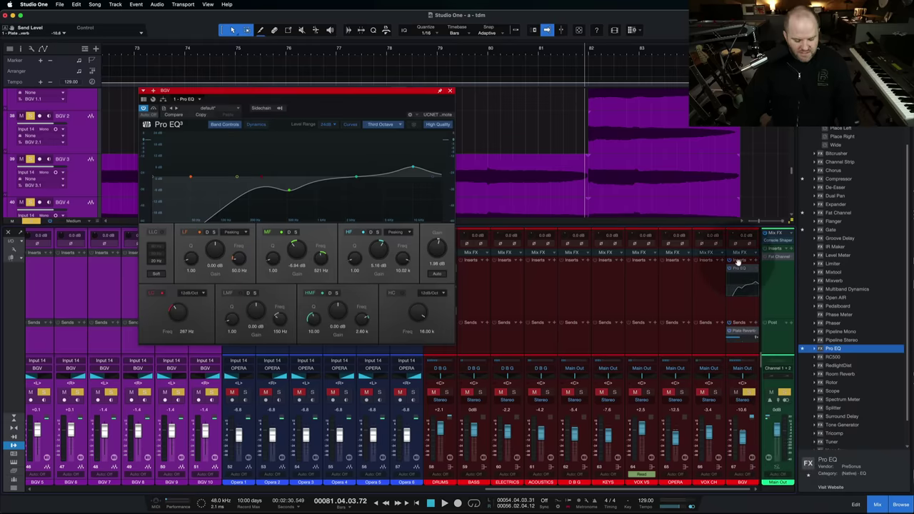
key("shift+l")
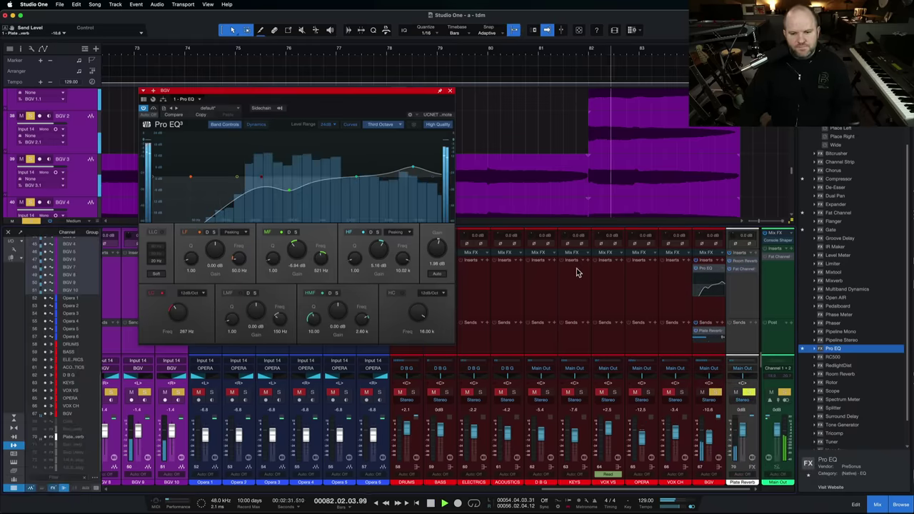